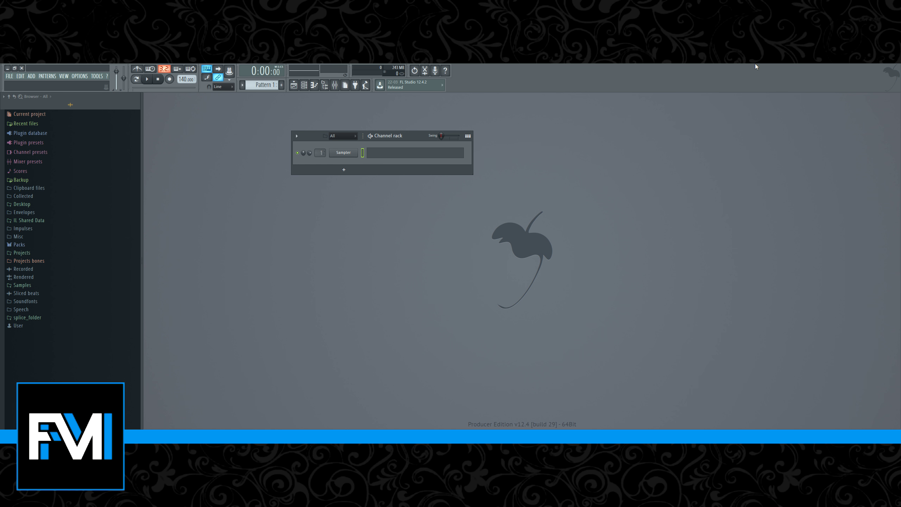
Open the playlist in a smaller window and arrange it and the channel rack so neither covers the other.
click(64, 76)
click(124, 125)
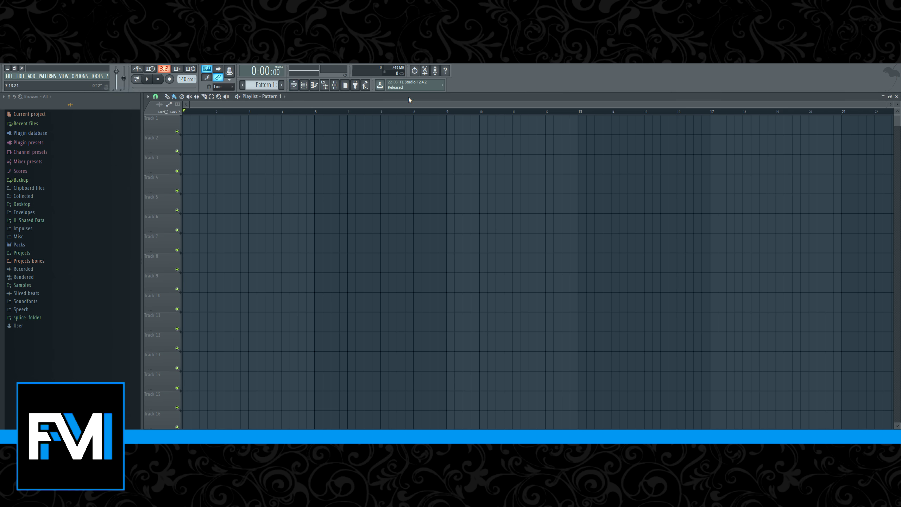
double_click(408, 97)
double_click(431, 201)
double_click(312, 98)
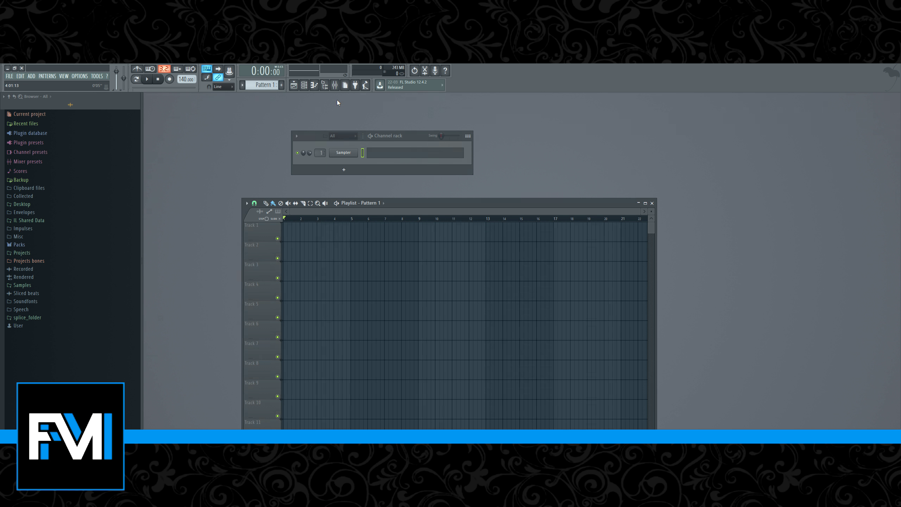
drag(411, 203, 580, 149)
click(408, 134)
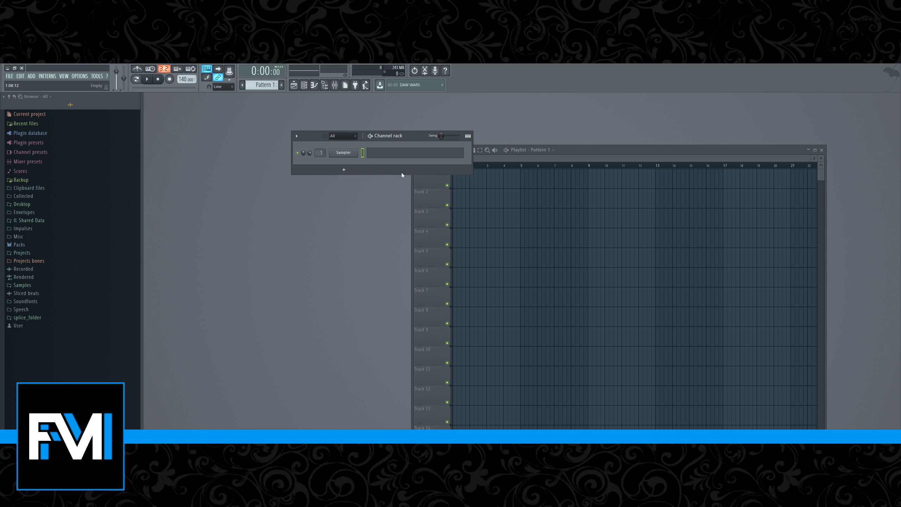
drag(407, 136, 347, 125)
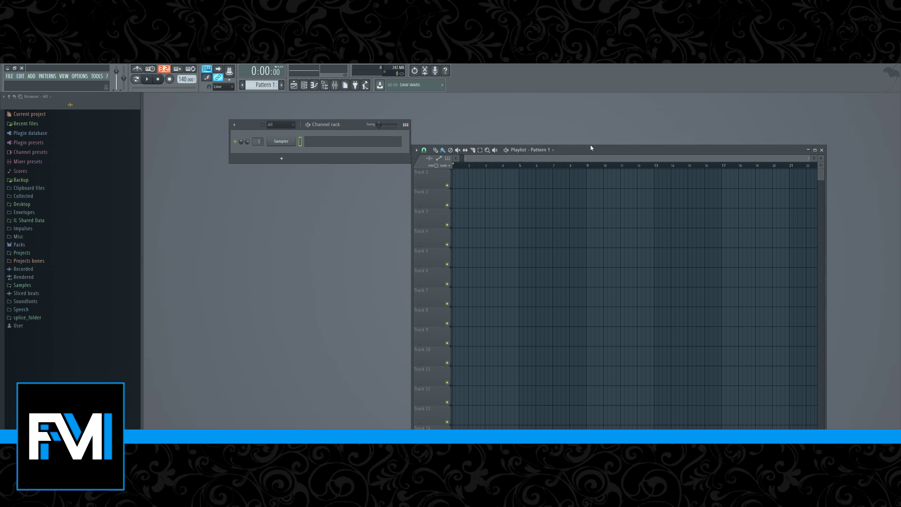
drag(586, 149, 625, 109)
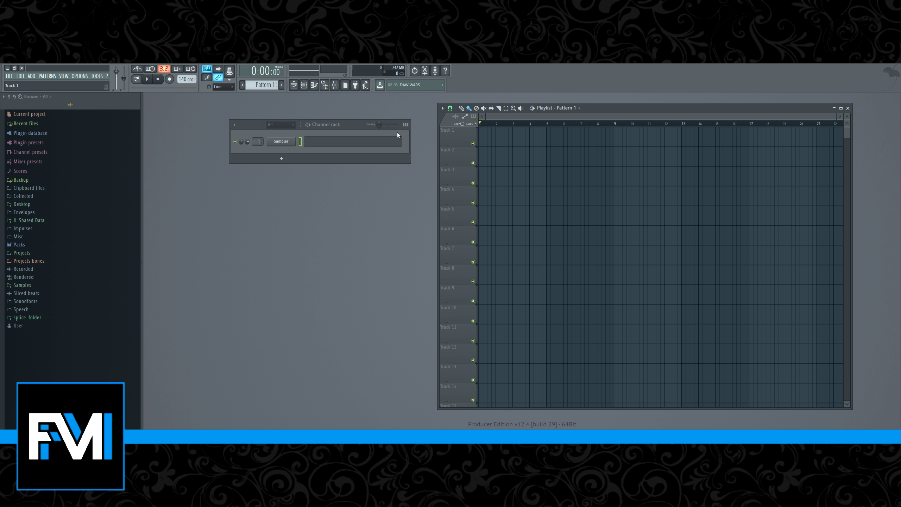
Load the worst sample from the desktop folder into the Sampler channel.
click(282, 142)
click(287, 222)
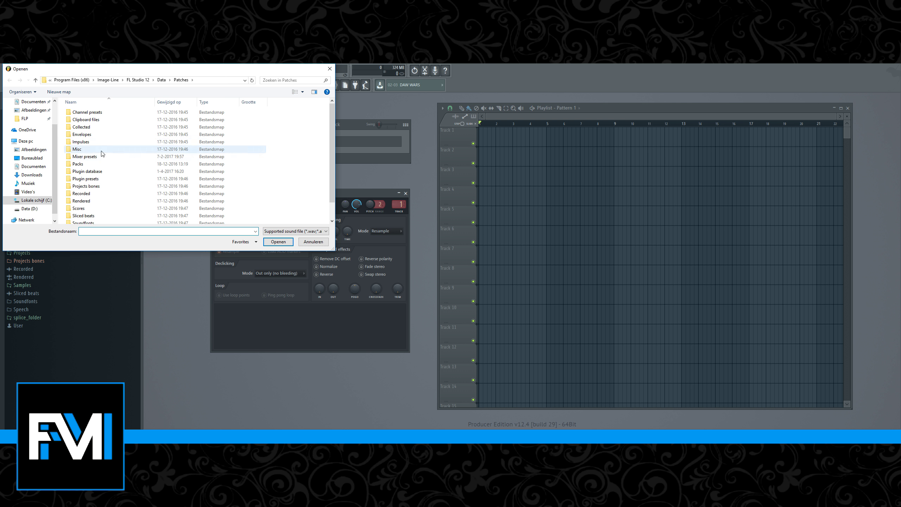
click(32, 157)
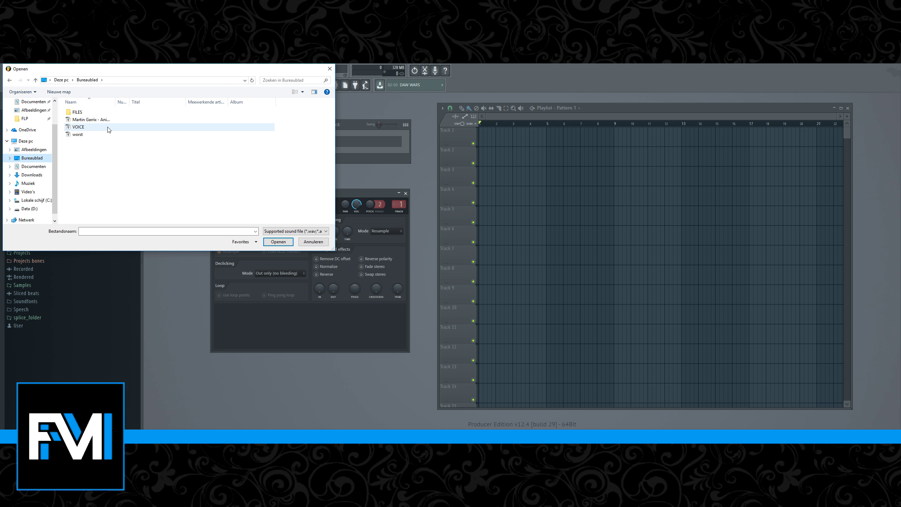
double_click(102, 135)
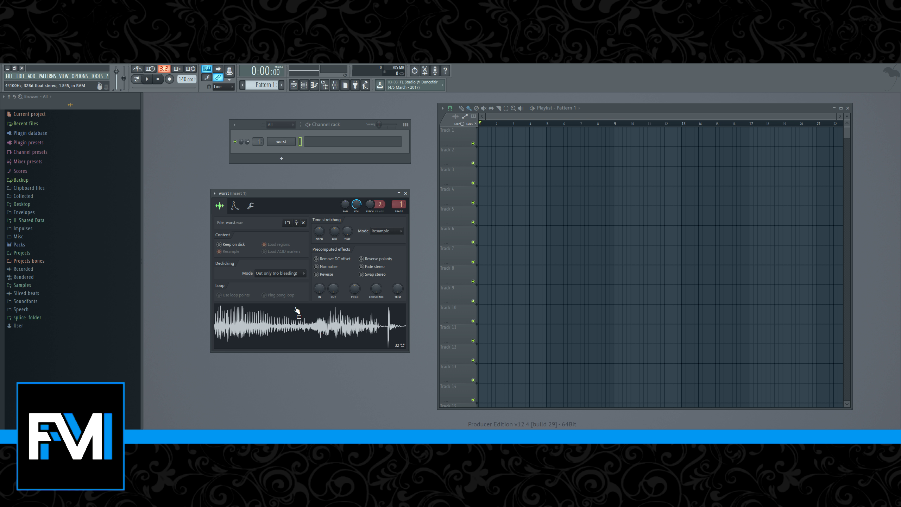
Add the worst sample to playlist Track 1 as an audio clip and move it to start at bar 2.
drag(296, 311, 455, 137)
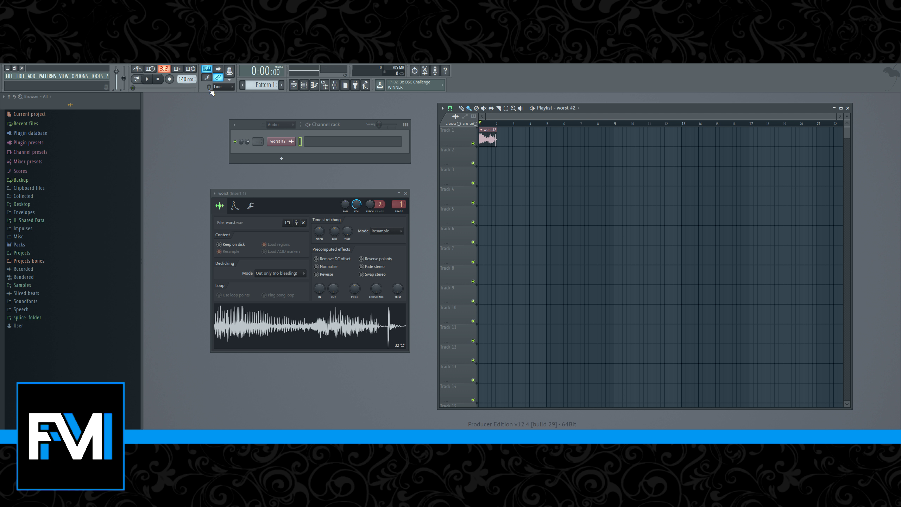
scroll(515, 140, up, 4)
drag(524, 116, 539, 137)
click(136, 79)
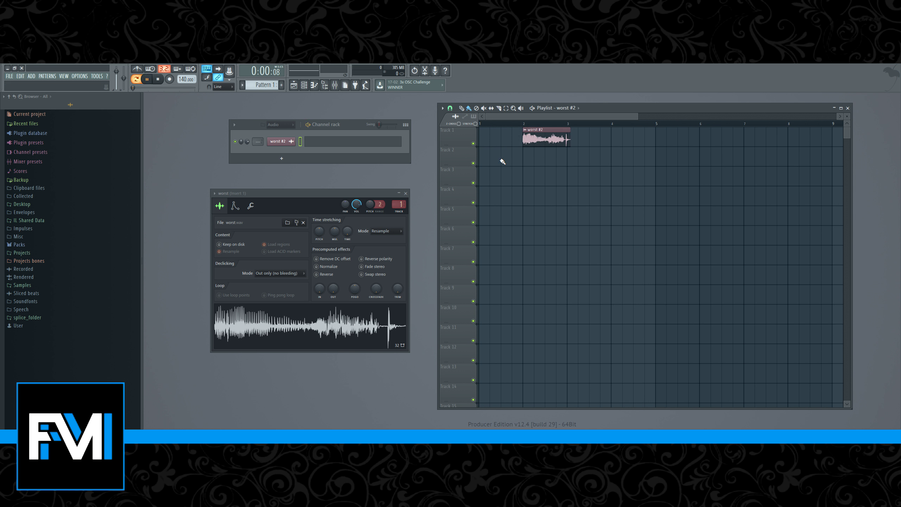
click(137, 80)
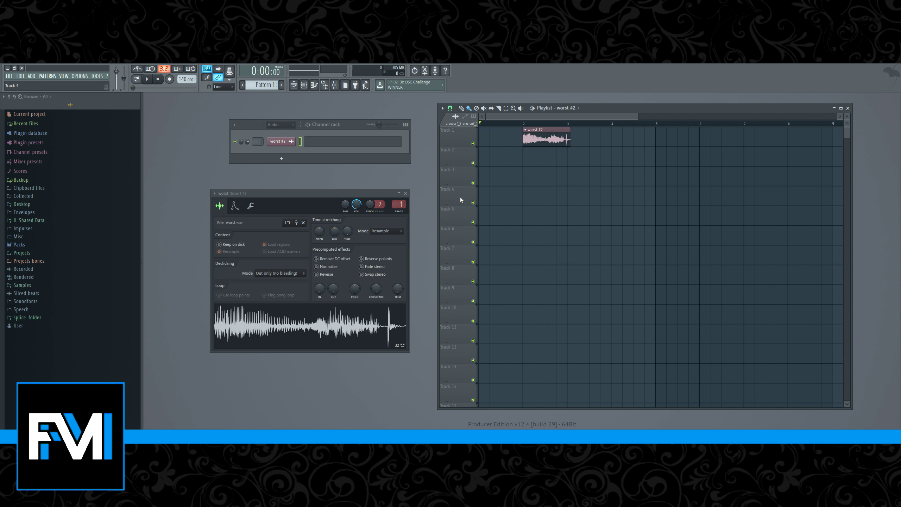
Preview the worst clip in the playlist and place the playback marker at bar 2.
click(405, 193)
key(space)
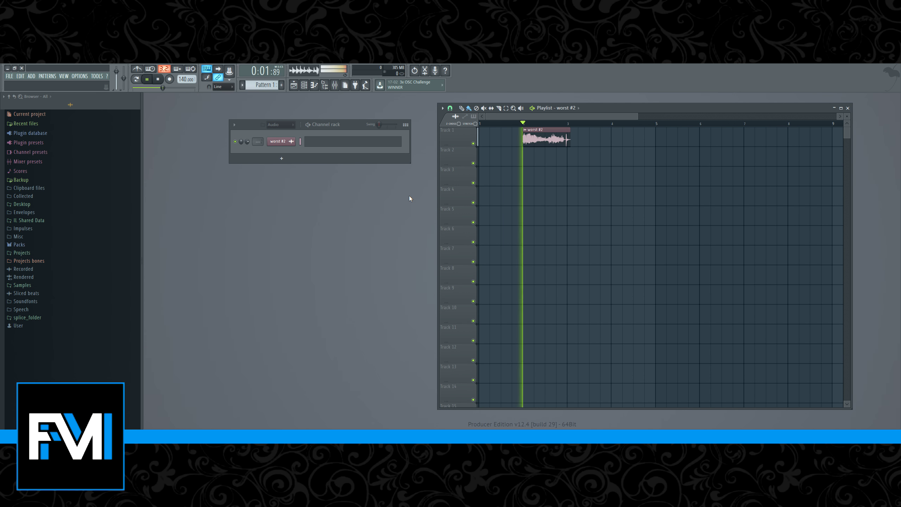
key(space)
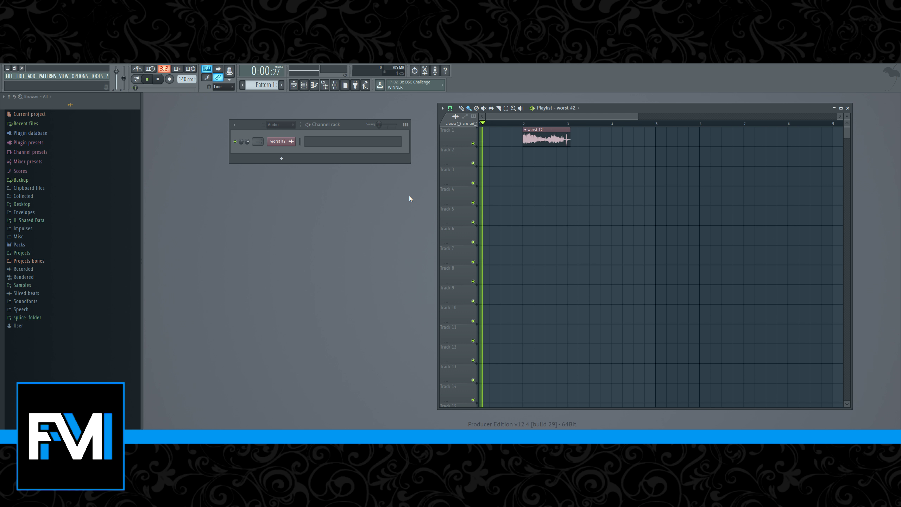
click(521, 124)
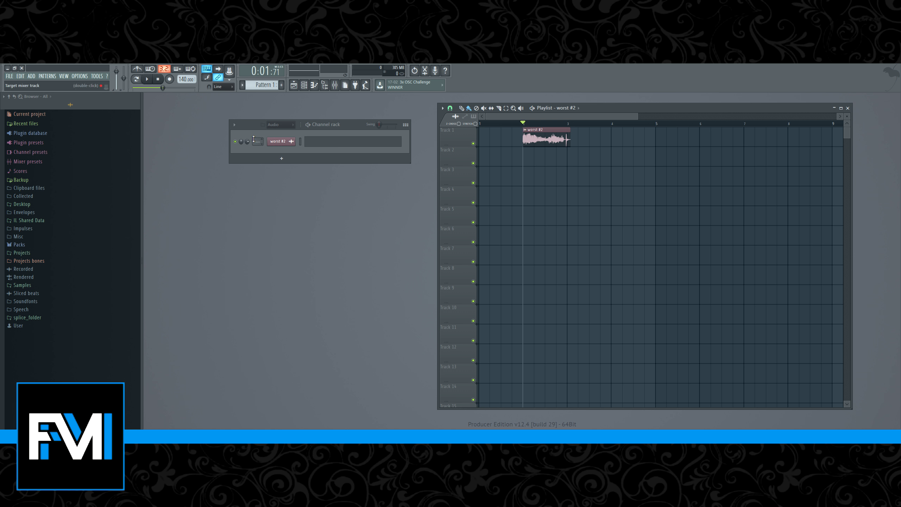
Route the worst clip to mixer insert 1 and add Soundgoodizer in its first effect slot, previewing the sound.
click(278, 141)
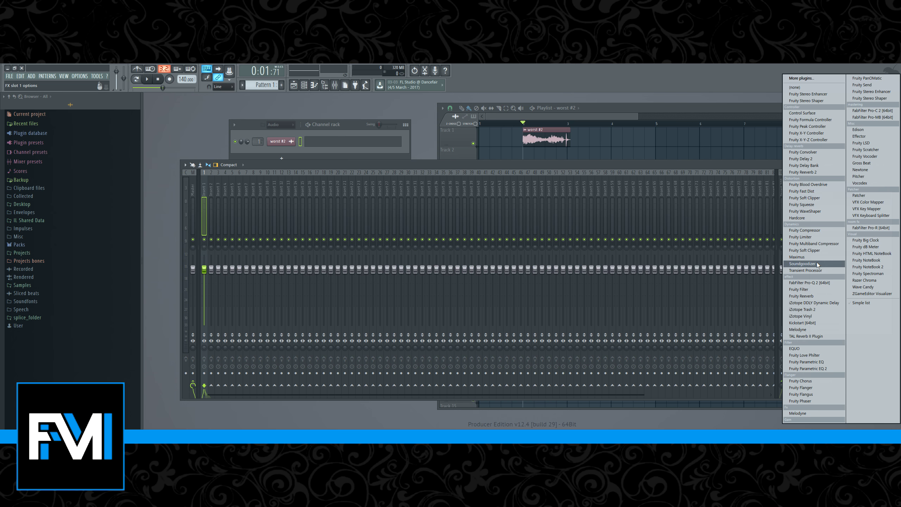
click(817, 262)
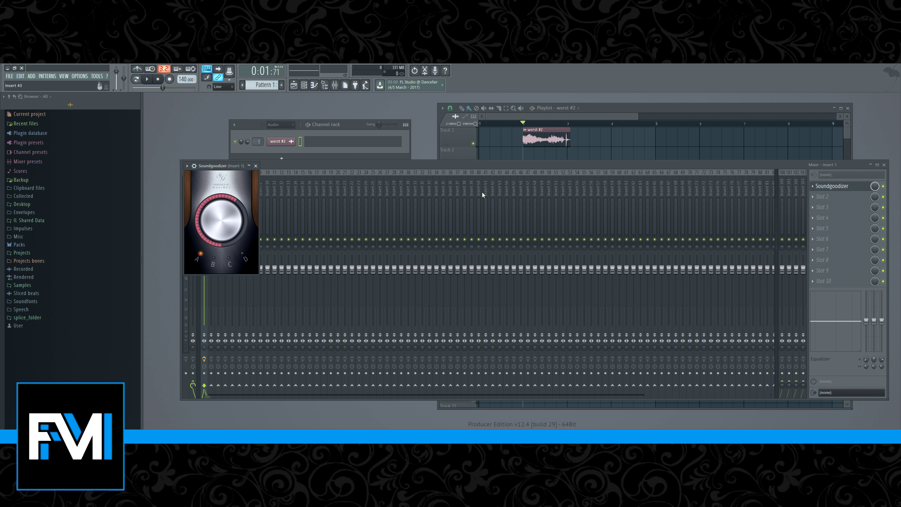
drag(210, 207, 210, 221)
key(space)
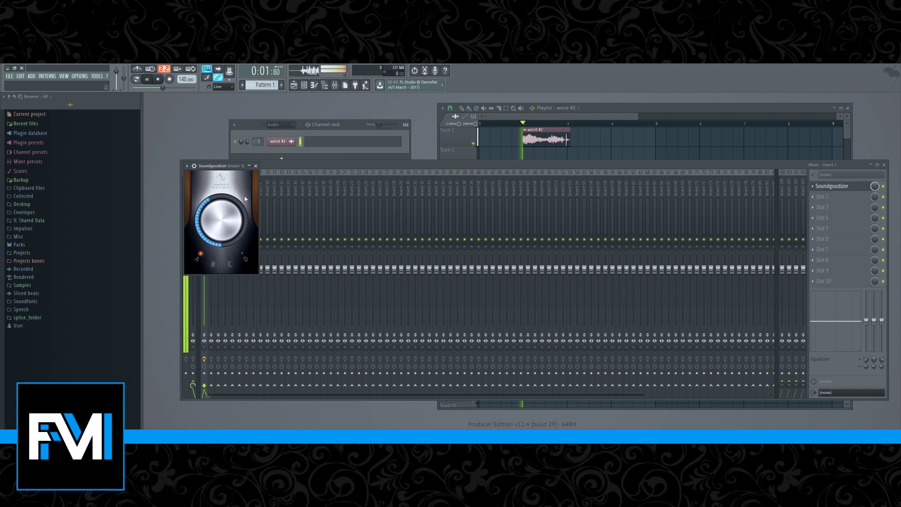
key(space)
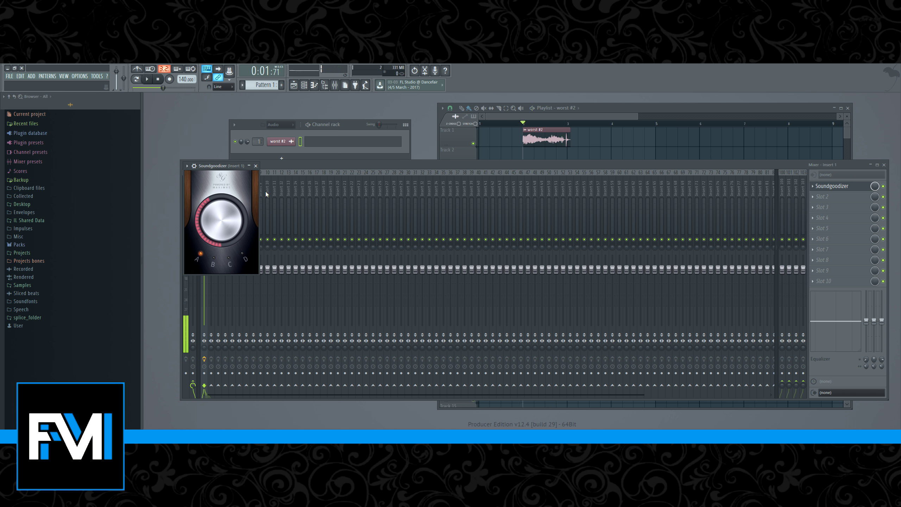
Add Fruity Reeverb in slot 2 with dry level 0%, decay 5.0 sec and low cut 567 Hz.
click(823, 198)
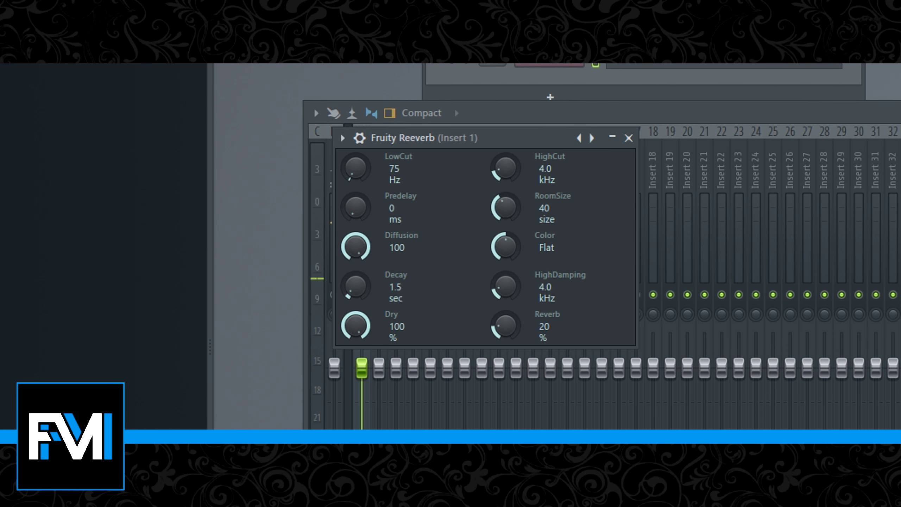
drag(355, 325, 356, 397)
drag(356, 286, 355, 256)
drag(362, 177, 362, 162)
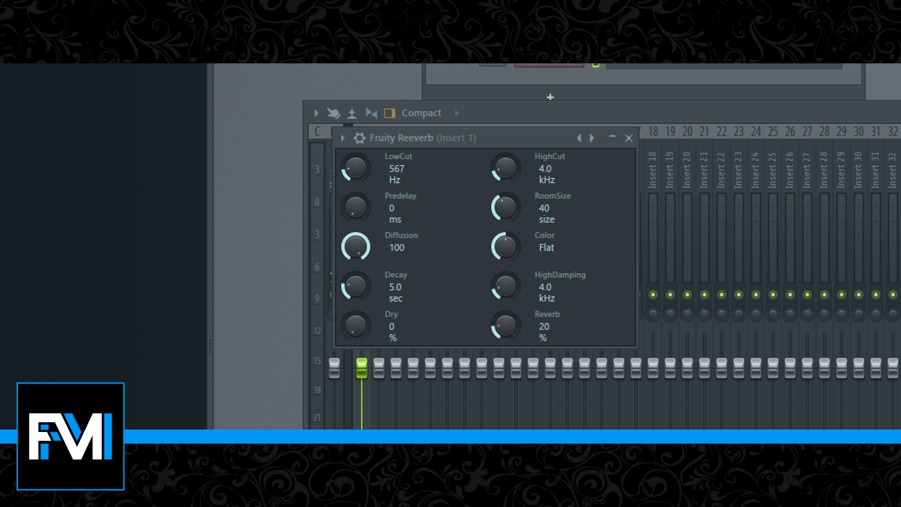
Set the reverb level to 26%, high damping to 11.0 kHz, low cut to 591 Hz and high cut to 10.7 kHz, and raise the dry level.
drag(505, 324, 506, 321)
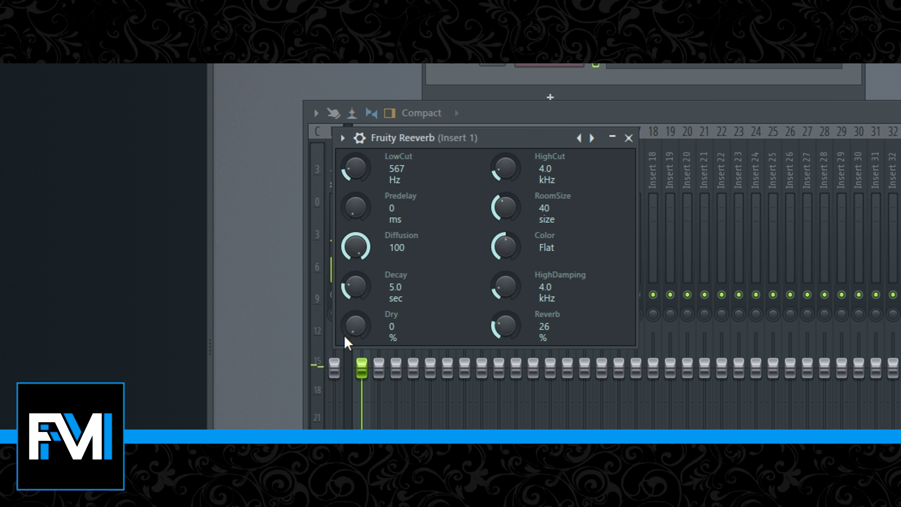
drag(506, 286, 505, 278)
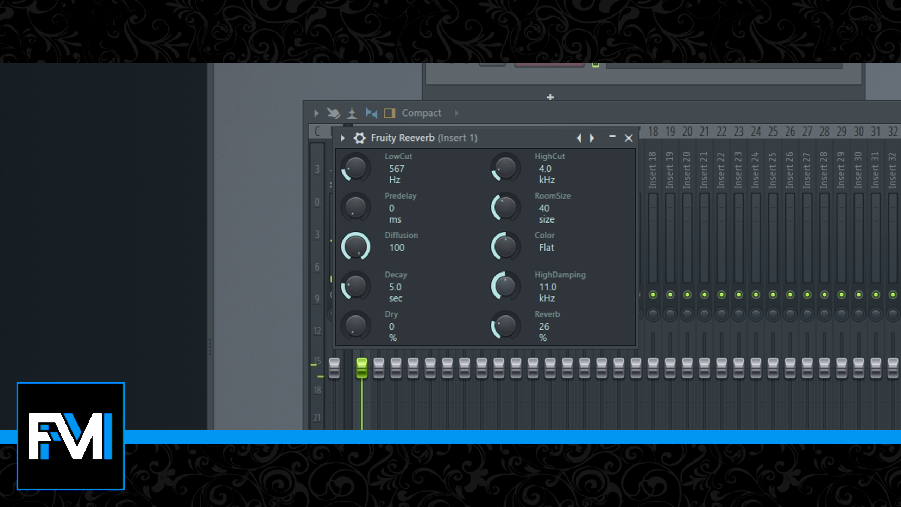
drag(355, 167, 355, 164)
drag(505, 167, 505, 160)
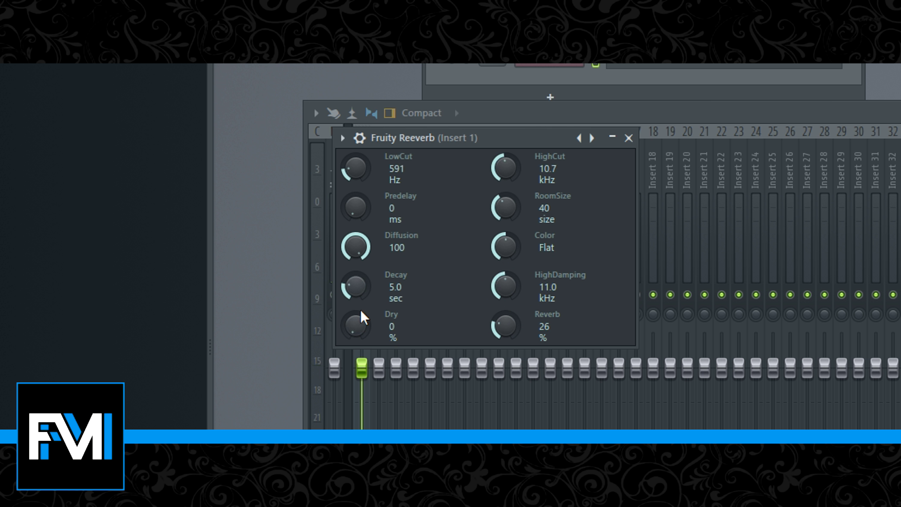
drag(356, 329, 356, 312)
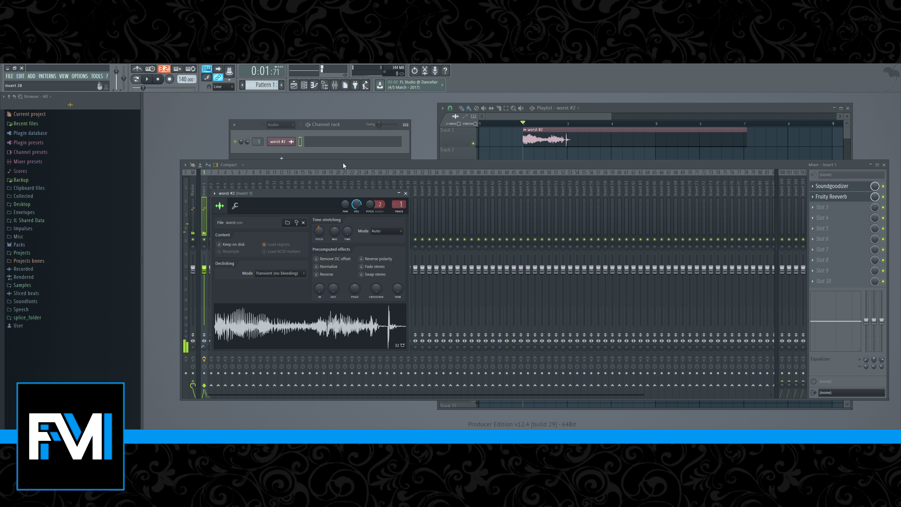
Reverse the worst clip and play it back with its reverb.
click(332, 277)
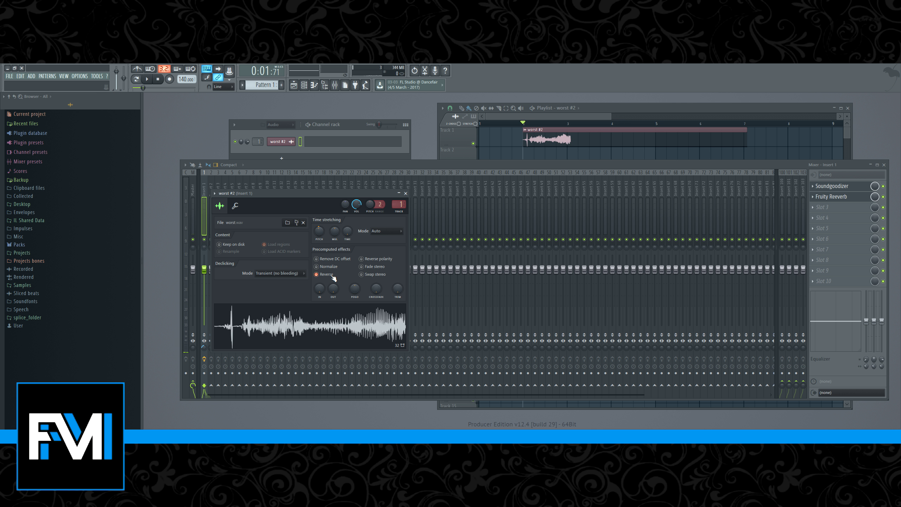
key(space)
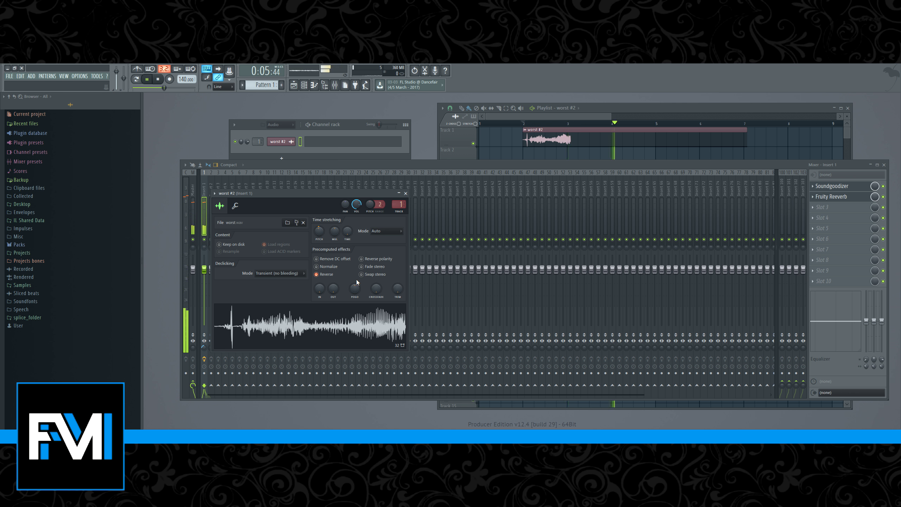
key(space)
Start a new empty project and close the mixer window.
click(9, 76)
mouse_move(42, 136)
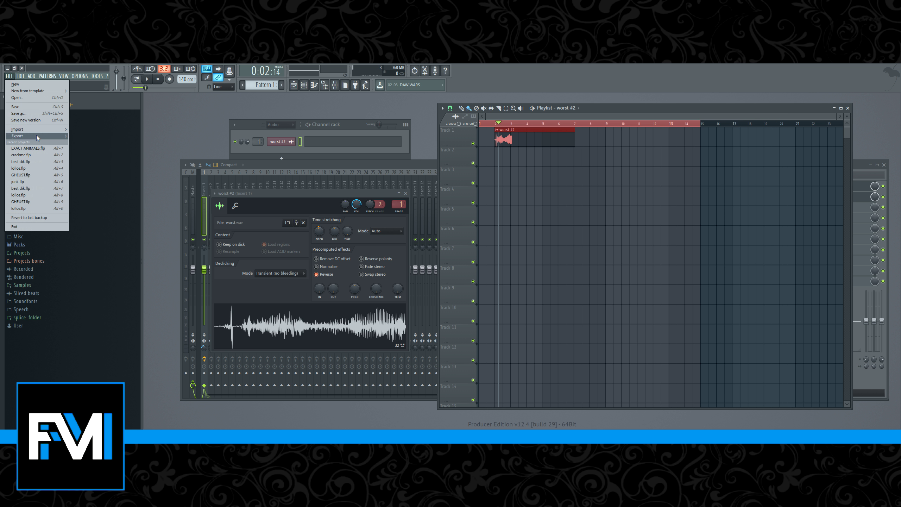
click(15, 84)
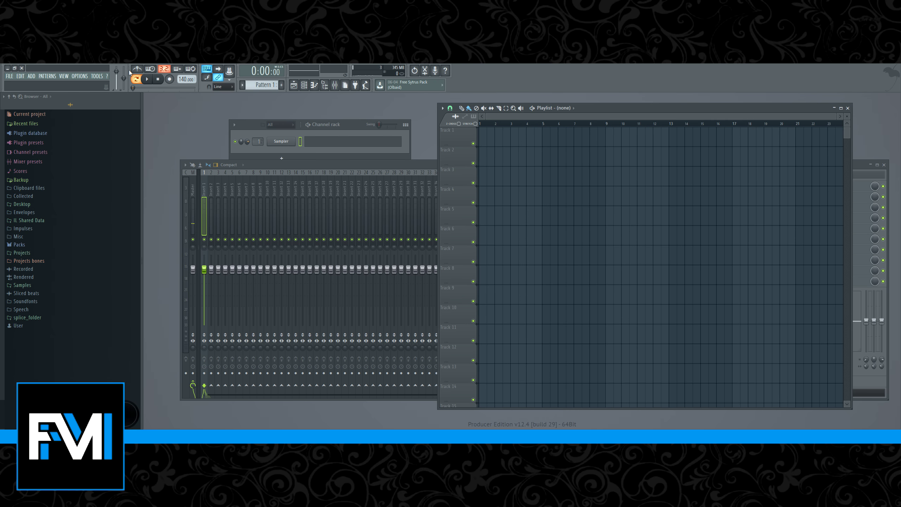
right_click(290, 141)
click(280, 142)
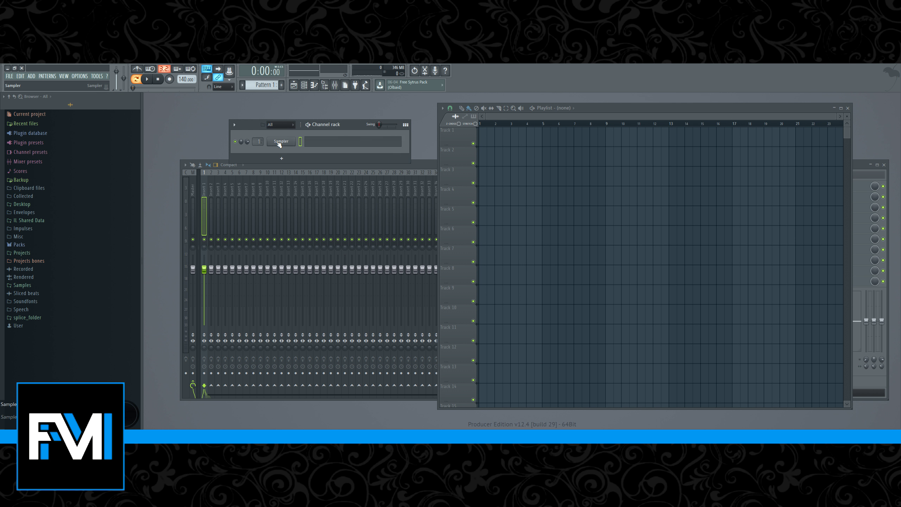
click(427, 166)
click(883, 164)
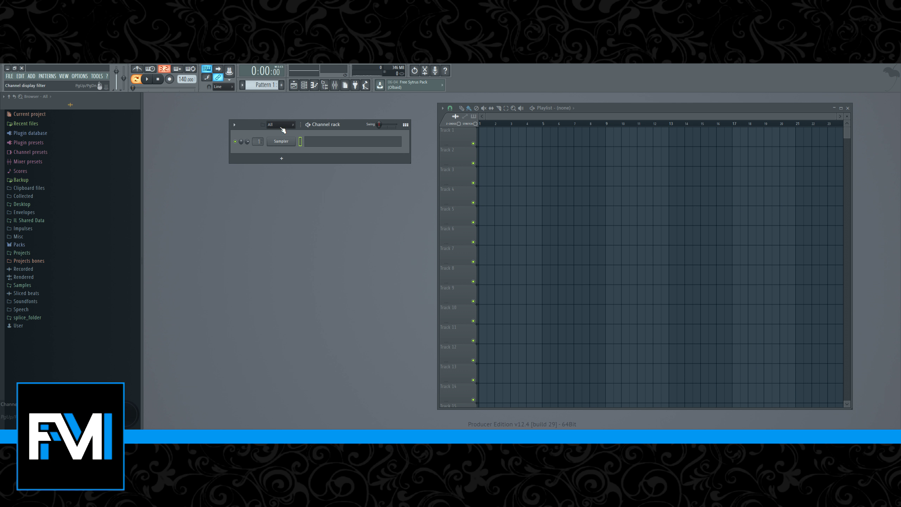
Load the evenworse sample from the desktop folder into the Sampler channel.
click(277, 142)
click(288, 222)
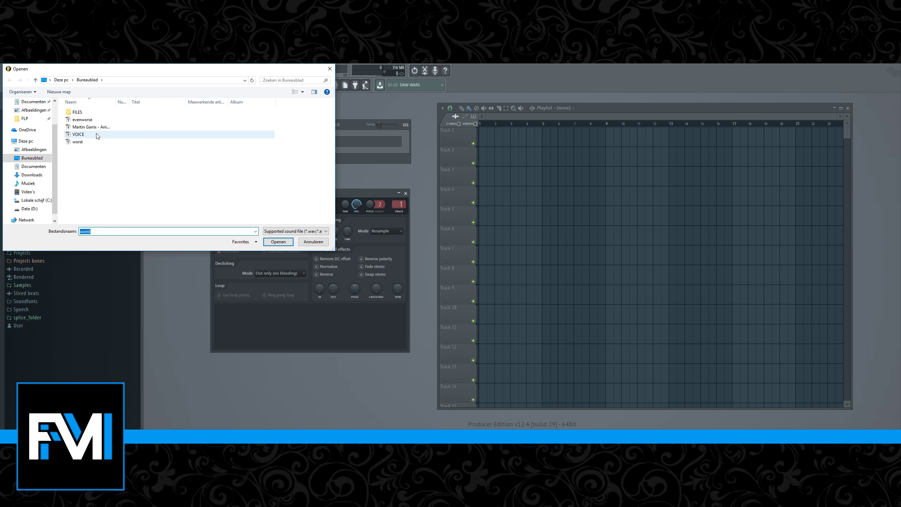
double_click(90, 120)
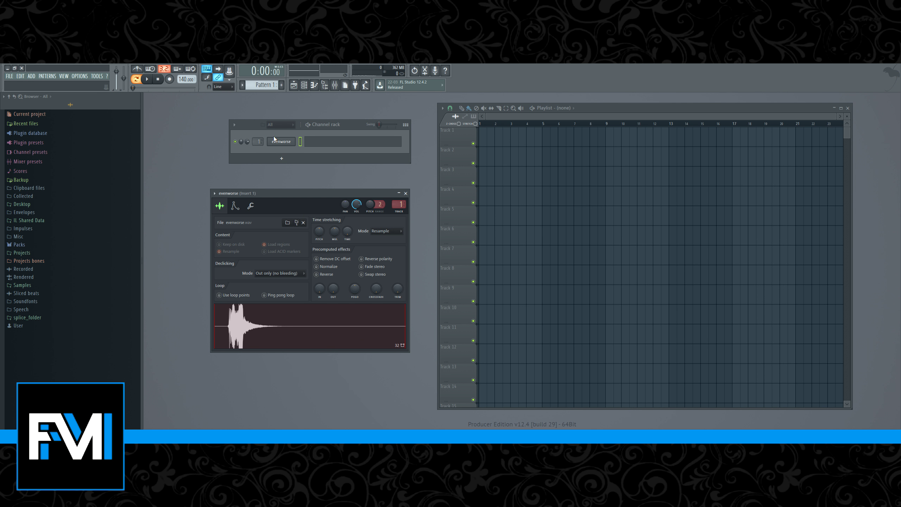
Place the evenworse sample at the start of playlist Track 1 as an audio clip with playback in song mode.
drag(254, 331, 416, 101)
key(space)
key(space)
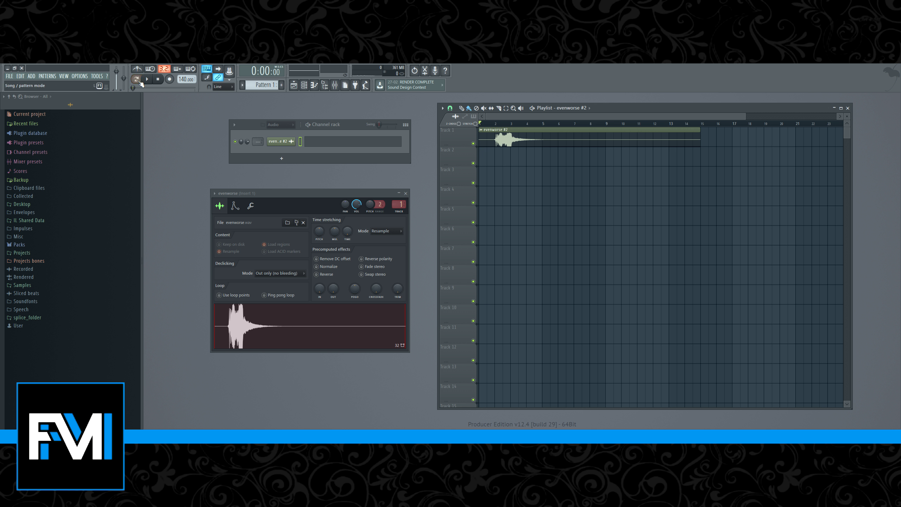
Reverse the evenworse audio clip rather than the original sampler channel and play it back.
click(327, 274)
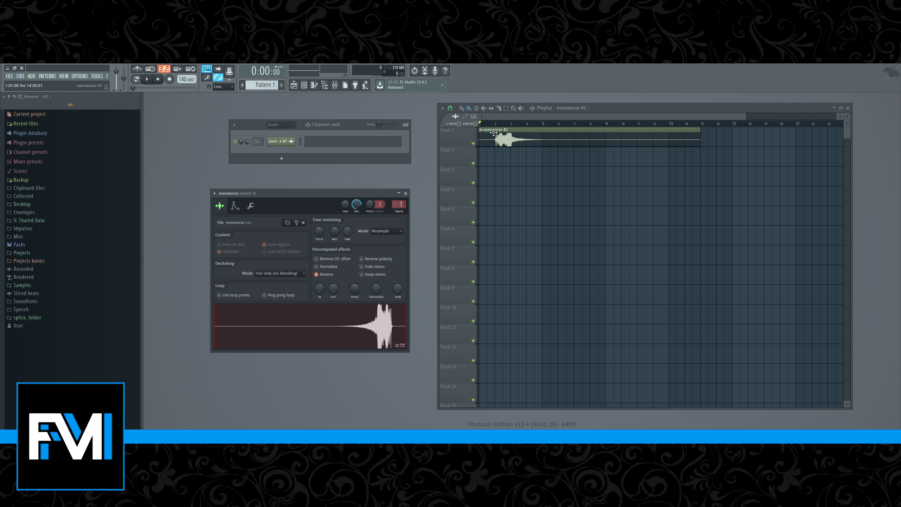
click(323, 275)
click(280, 141)
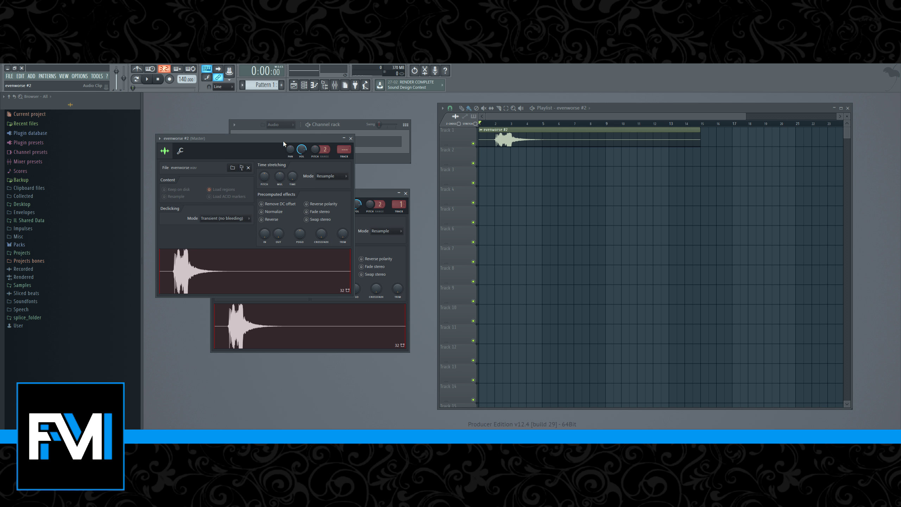
click(270, 219)
key(l)
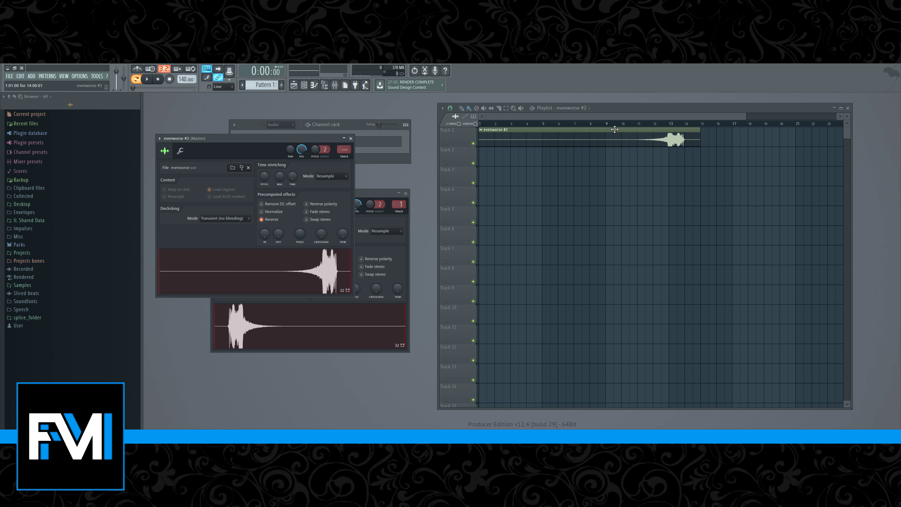
key(space)
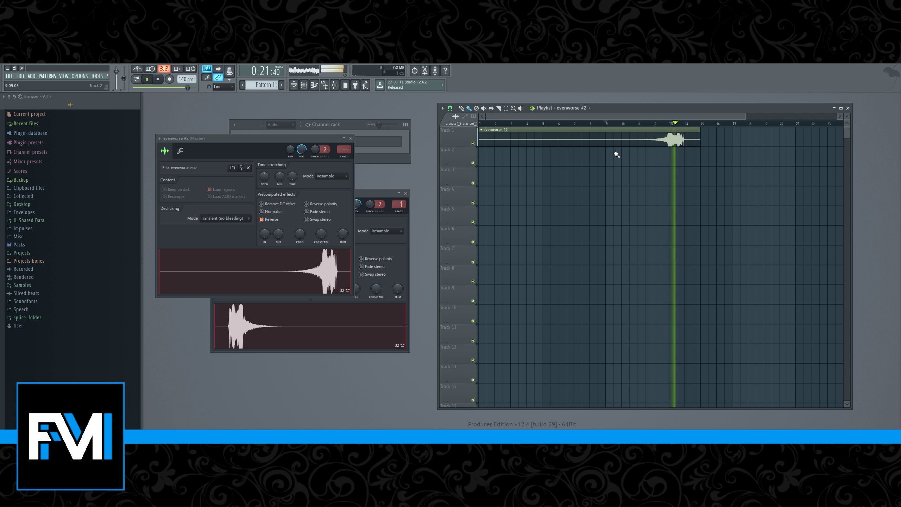
key(space)
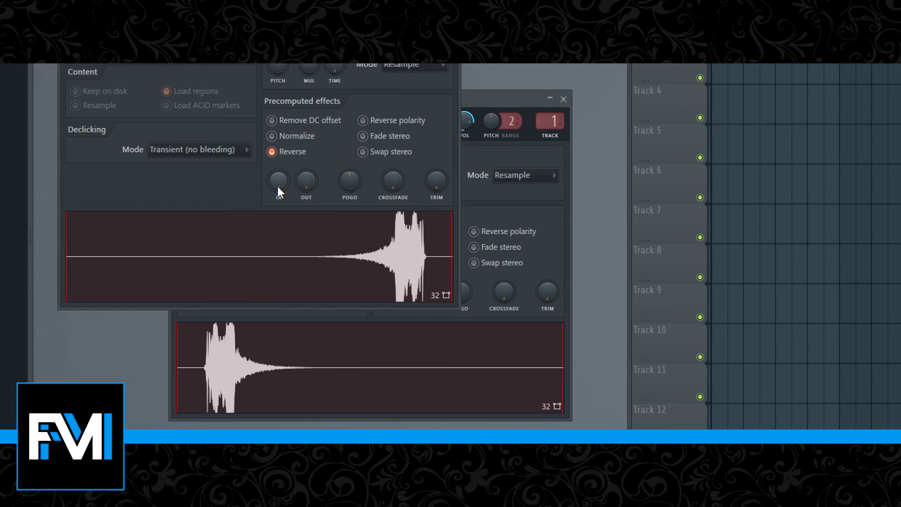
Raise the fade-in of the reversed evenworse clip and turn on normalization for it.
drag(265, 234, 265, 226)
mouse_move(278, 175)
mouse_down()
mouse_move(277, 156)
mouse_move(280, 165)
mouse_up()
click(290, 126)
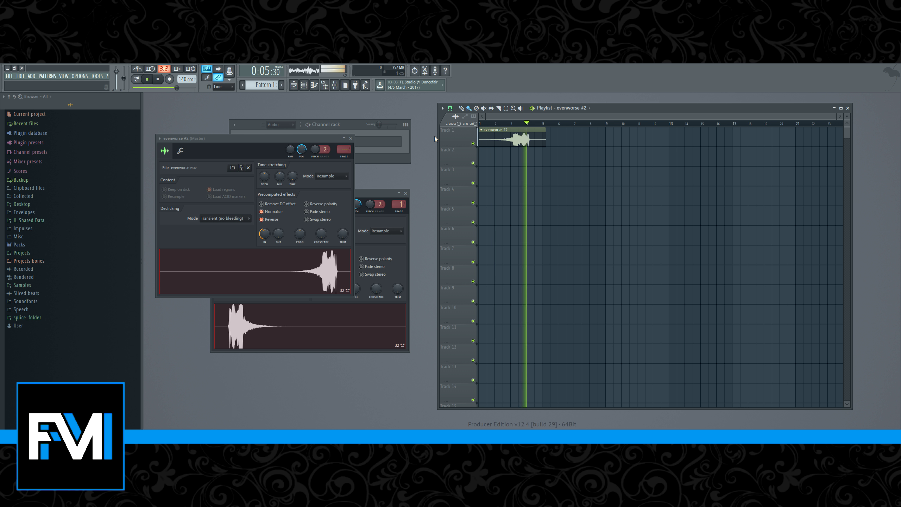
key(space)
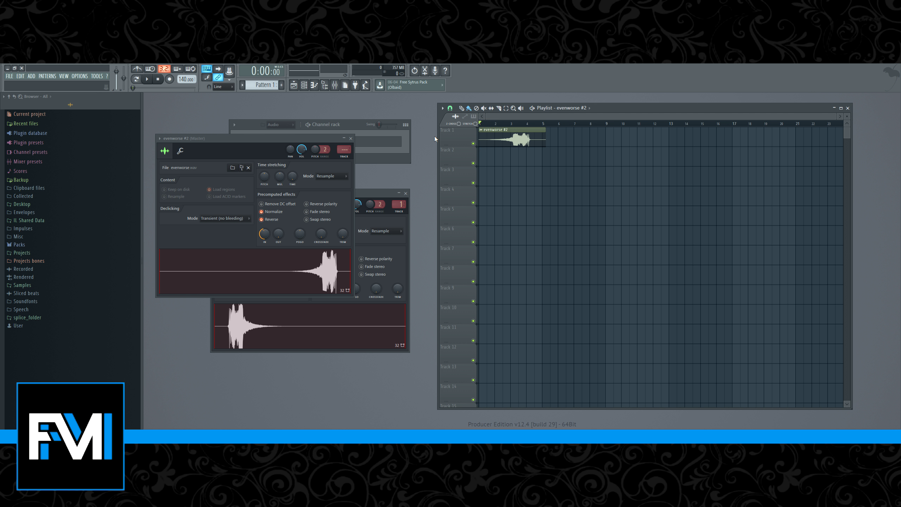